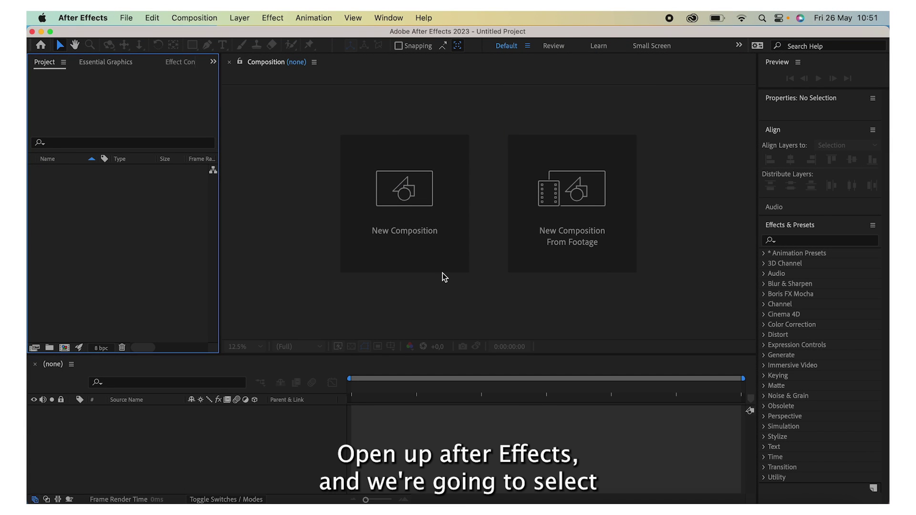
Step: Start a new composition with Width 60 and Height 30 px
left_click(401, 213)
key("Tab")
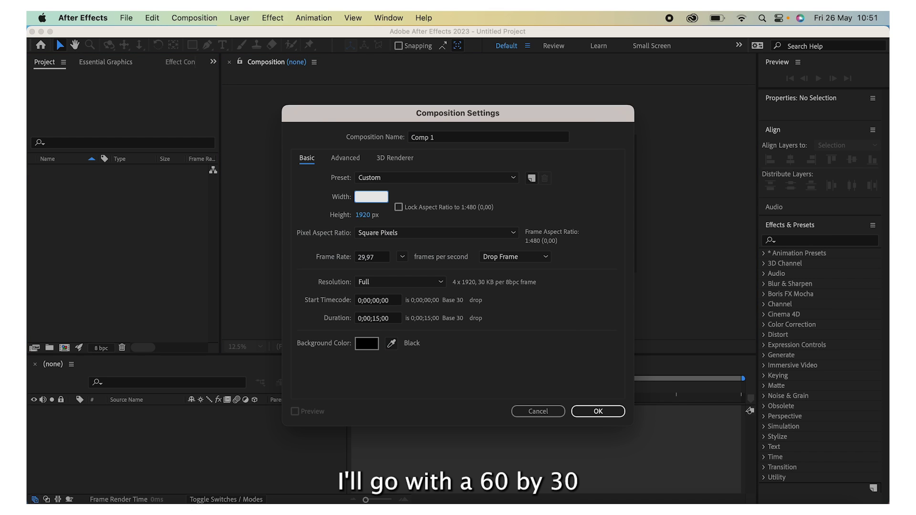
type("60")
key("Tab")
type("30")
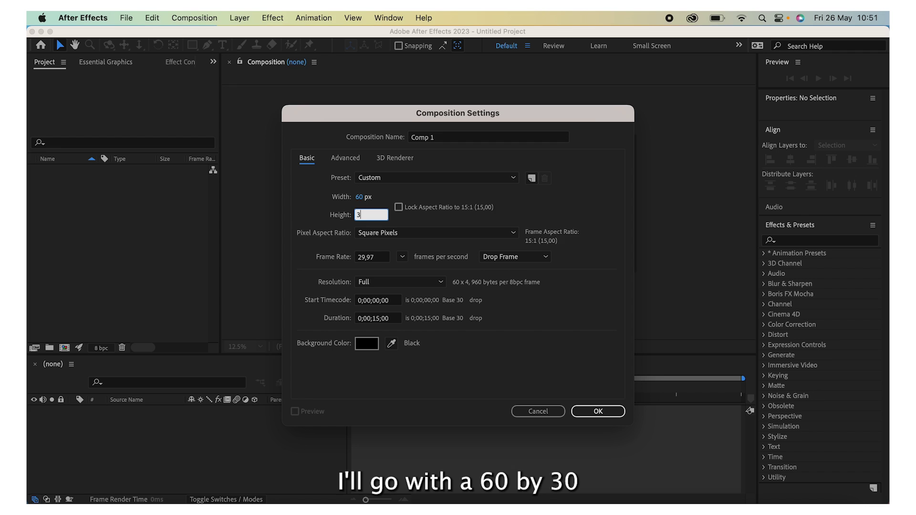
Step: Confirm the 60 × 30 comp and draw a rectangle over its left half
left_click(593, 414)
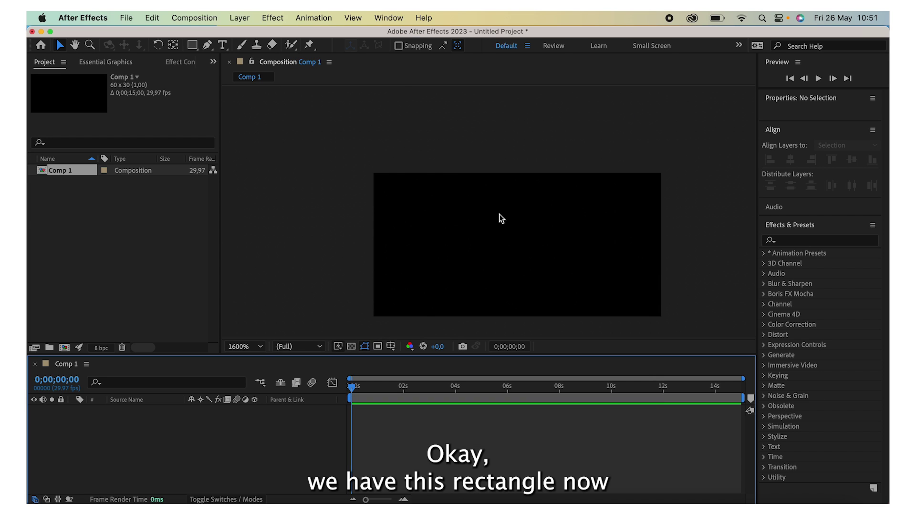
key("h")
left_click_drag(517, 170, 467, 202)
key("v")
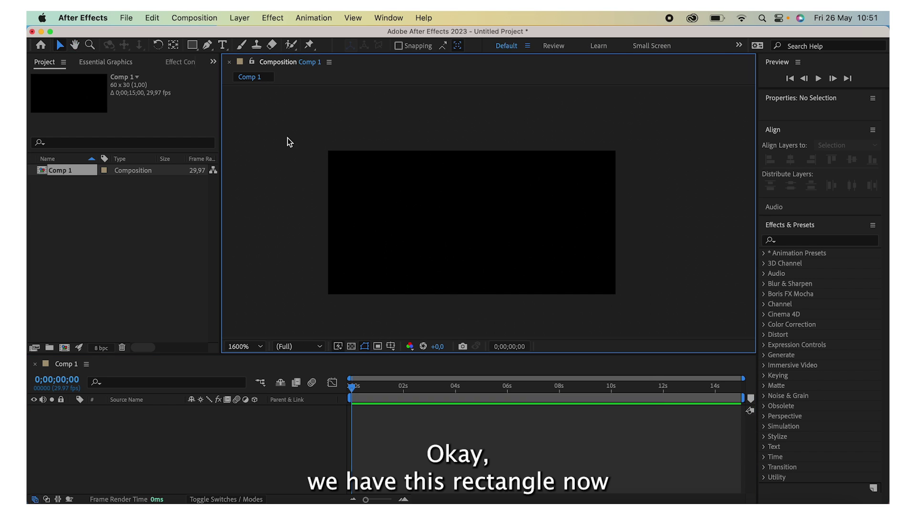
left_click(191, 45)
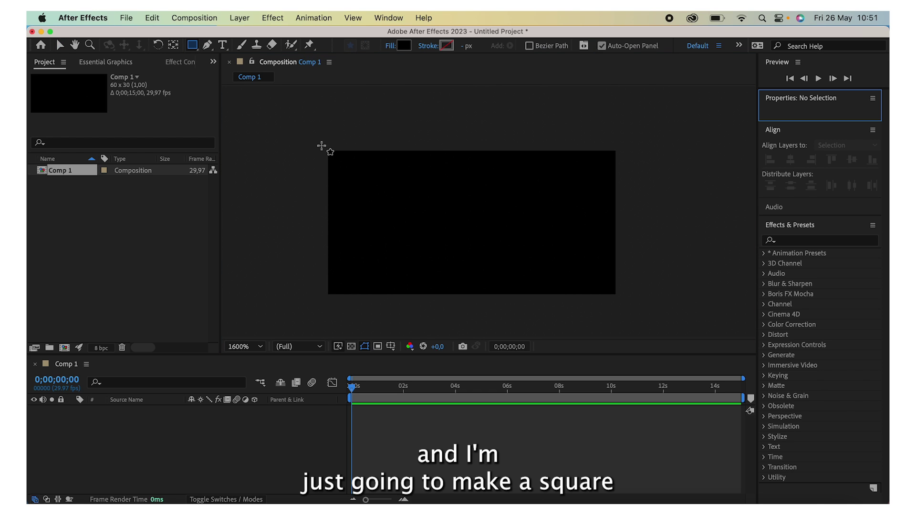
left_click_drag(322, 145, 454, 297)
key("space")
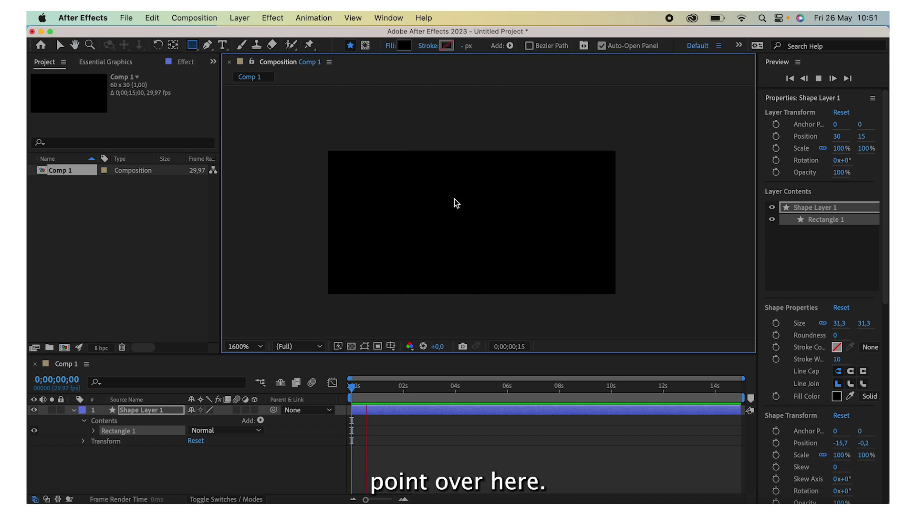
key("space")
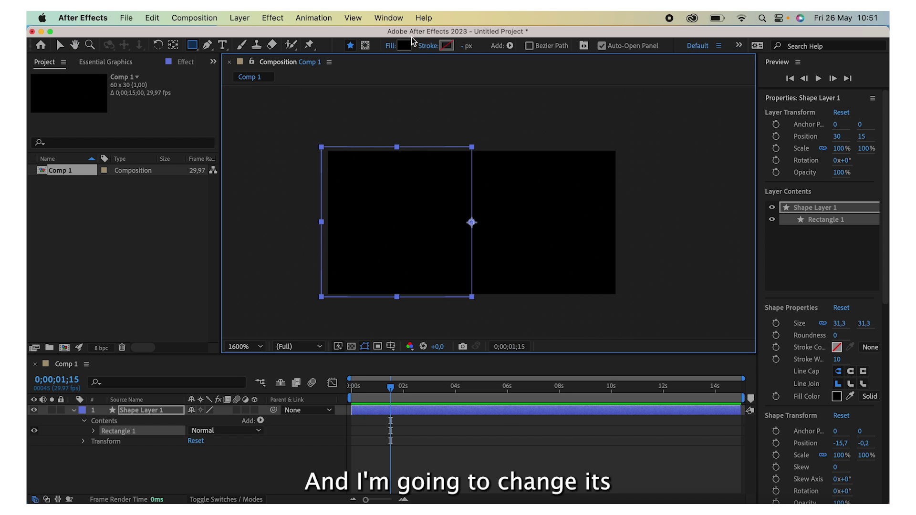
Step: Set the rectangle's fill colour to white FFFFFF
left_click(403, 45)
left_click(348, 334)
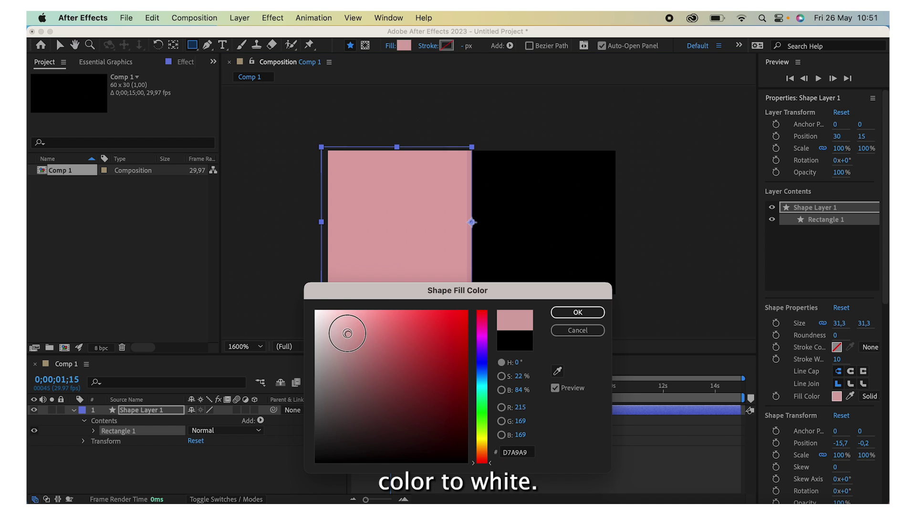
left_click_drag(347, 333, 313, 298)
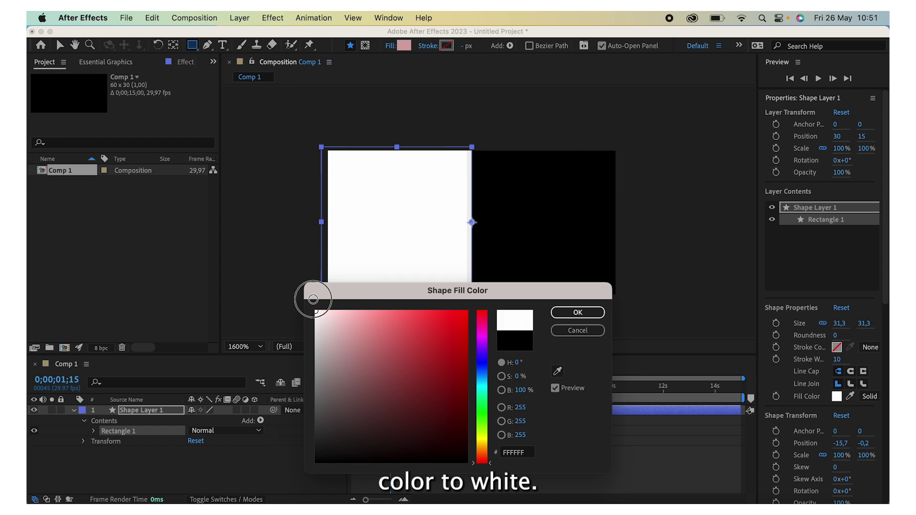
left_click(567, 317)
left_click(72, 411)
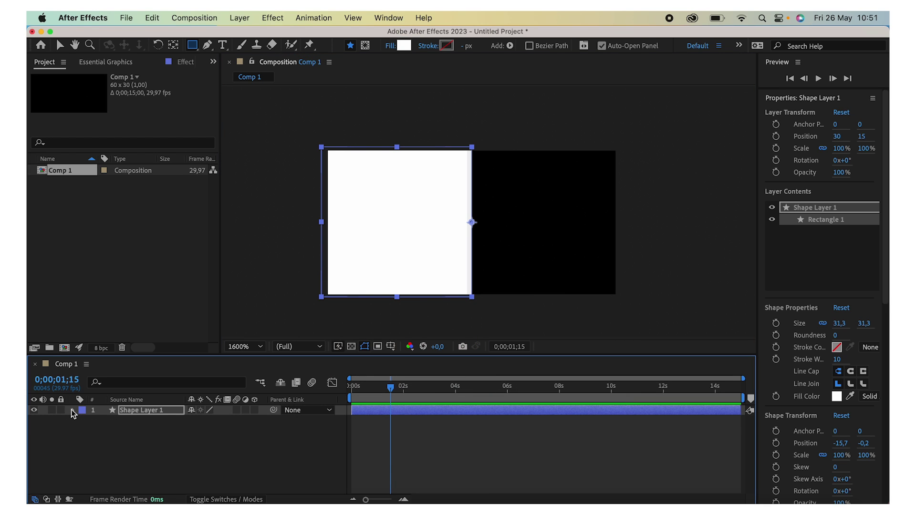
Step: Add a black 60 × 30 solid and move Black Solid 1 beneath Shape Layer 1
left_click(166, 432)
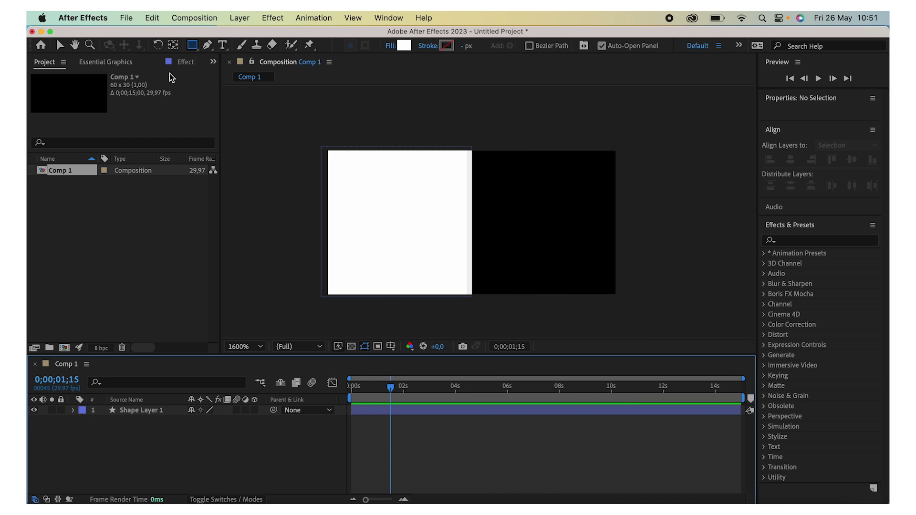
left_click(240, 17)
mouse_move(286, 36)
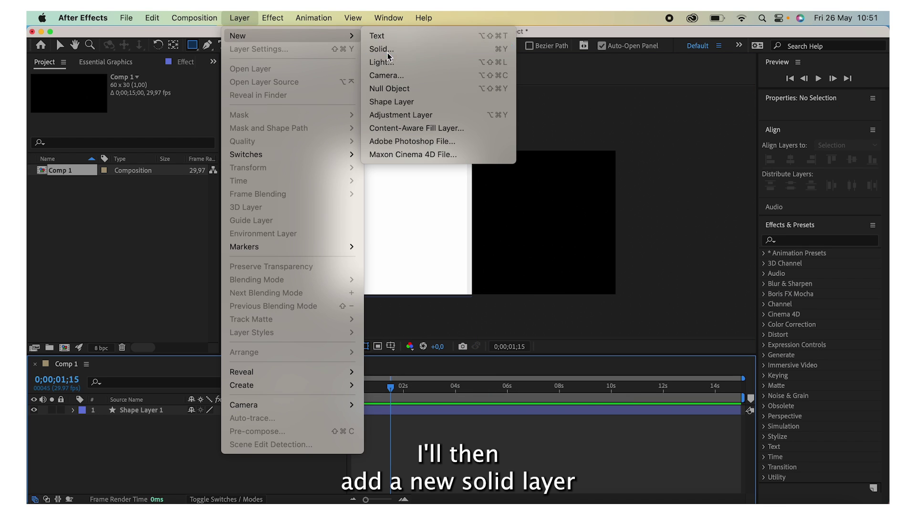
left_click(381, 67)
left_click(451, 345)
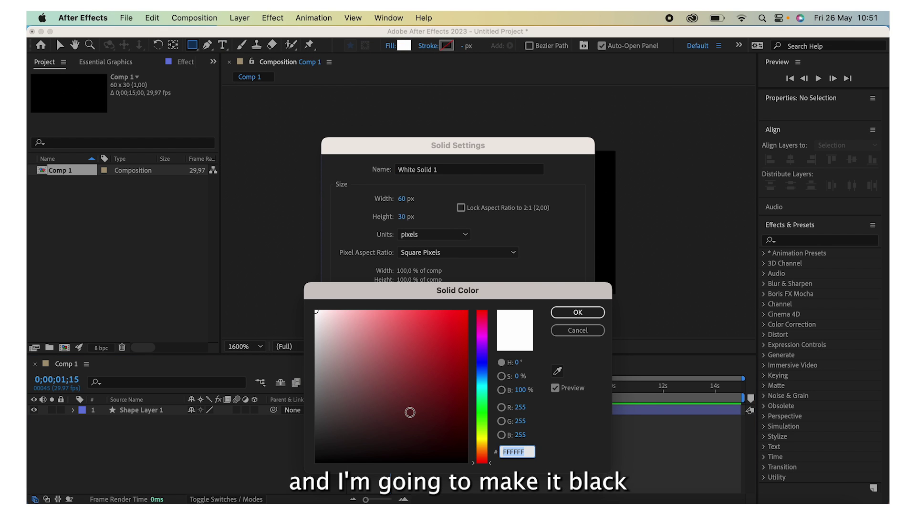
left_click_drag(413, 409, 497, 462)
left_click(582, 312)
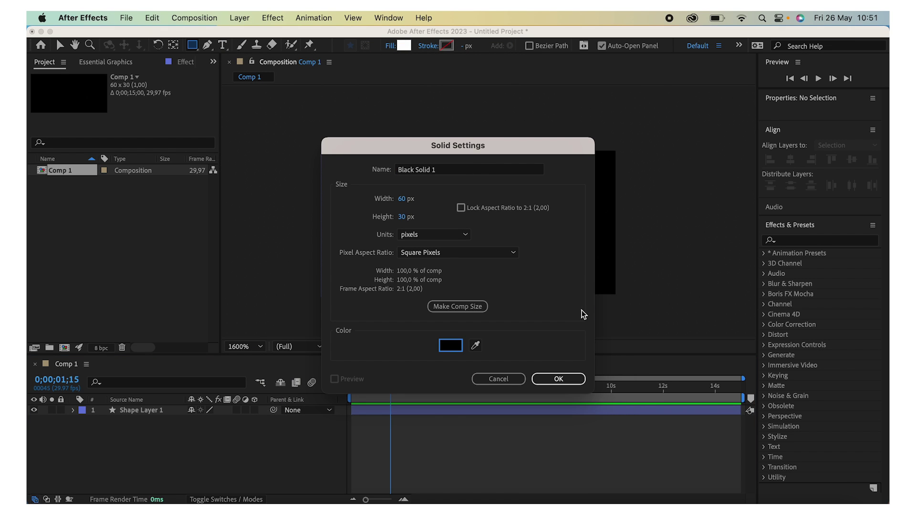
left_click(559, 378)
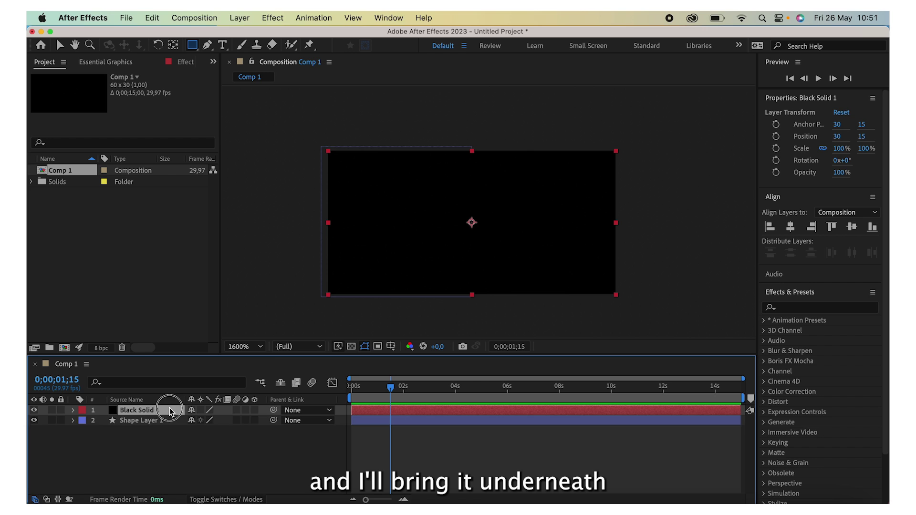
left_click_drag(152, 411, 169, 434)
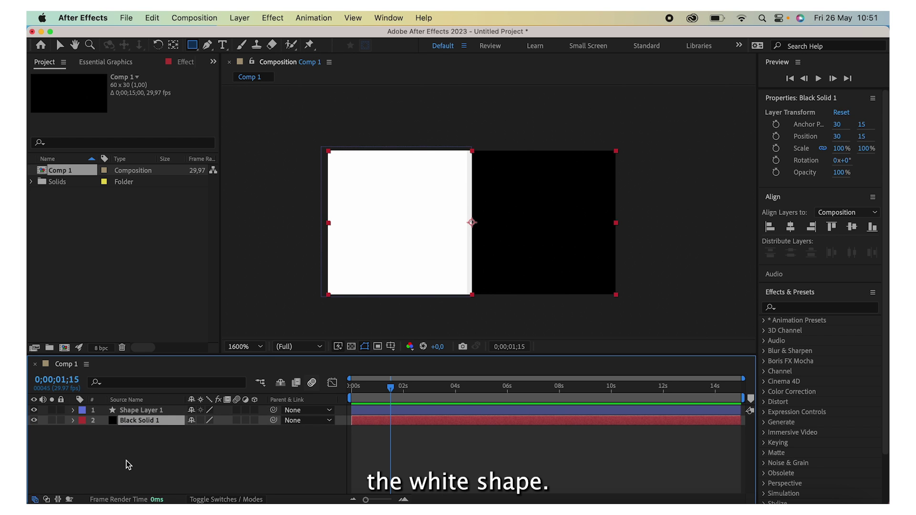
Step: Make a new 1000 × 1000 px composition, Comp 2
key("v")
left_click(172, 446)
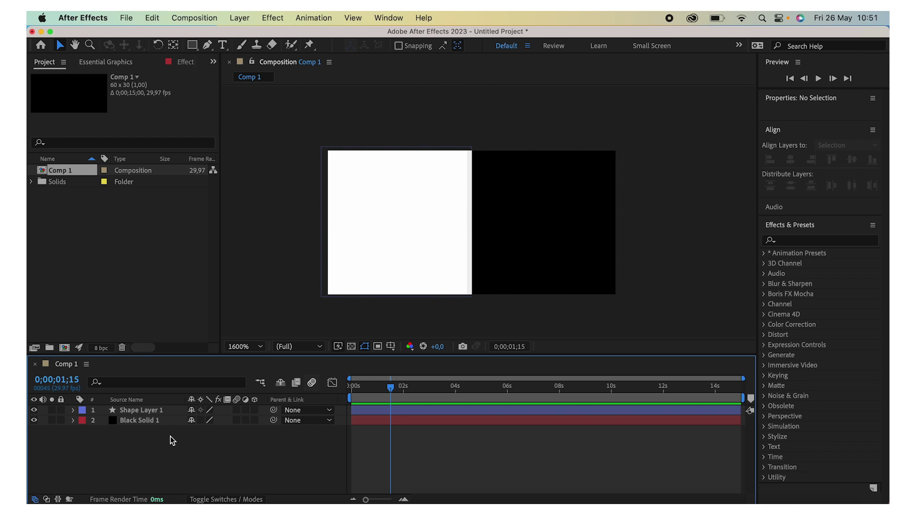
left_click(194, 17)
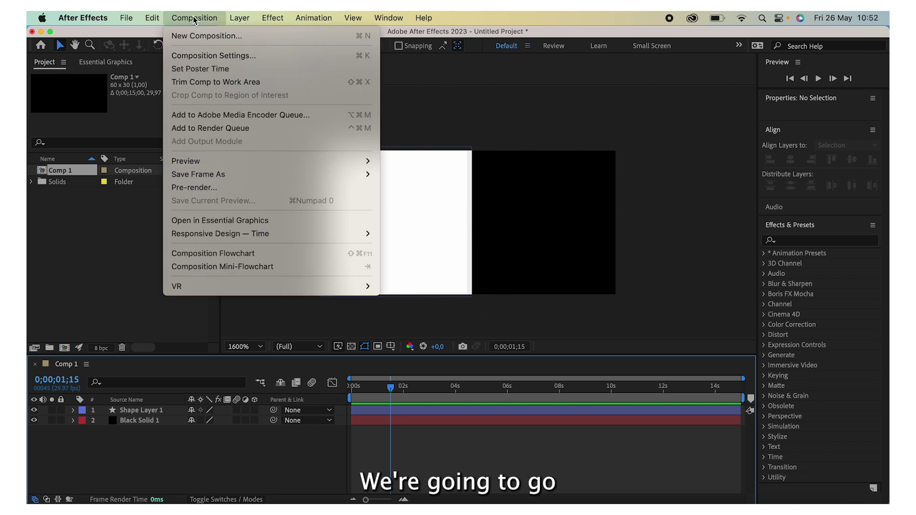
left_click(200, 42)
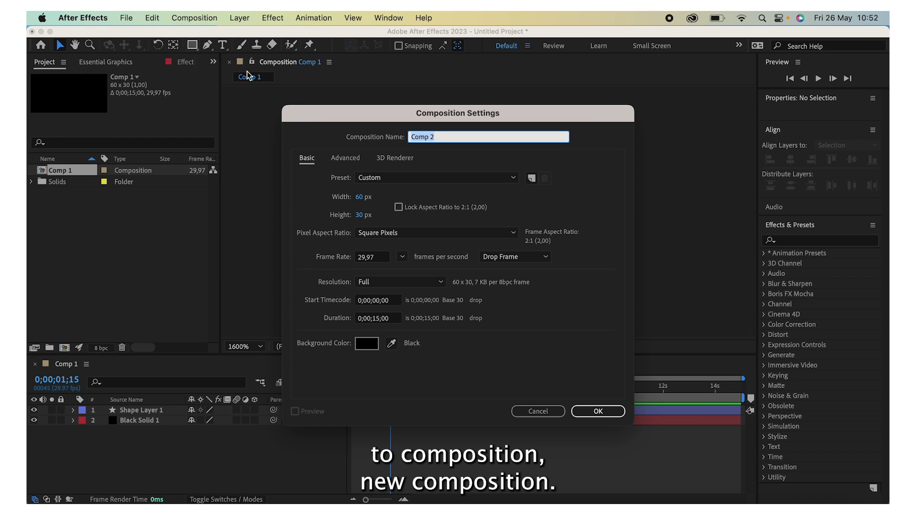
left_click(359, 198)
type("10")
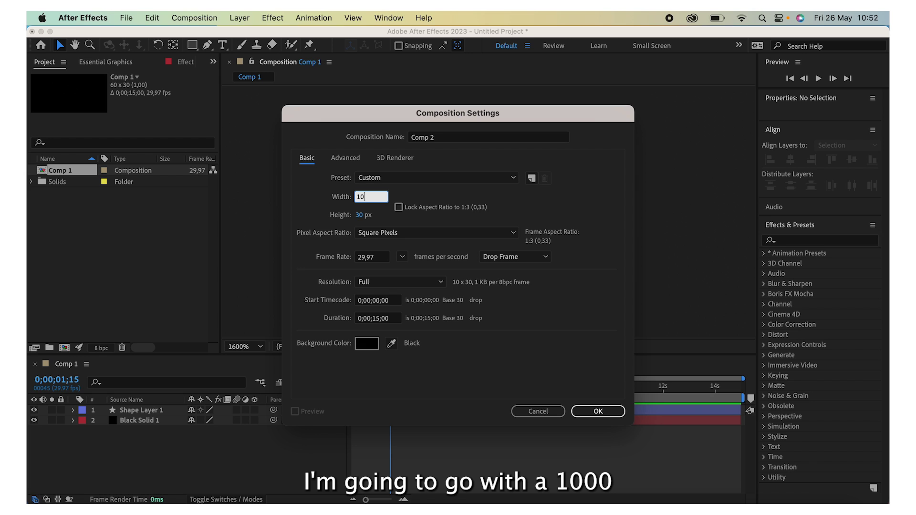
type("00")
key("Tab")
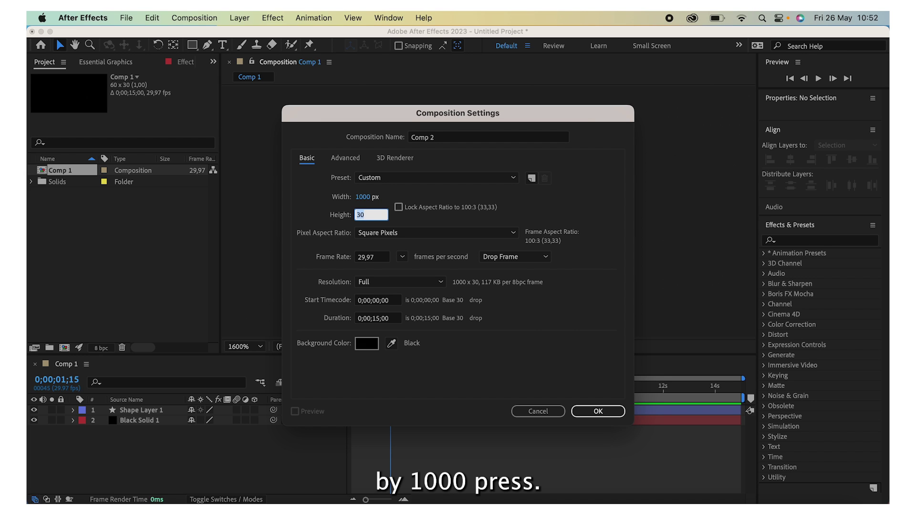
type("1000")
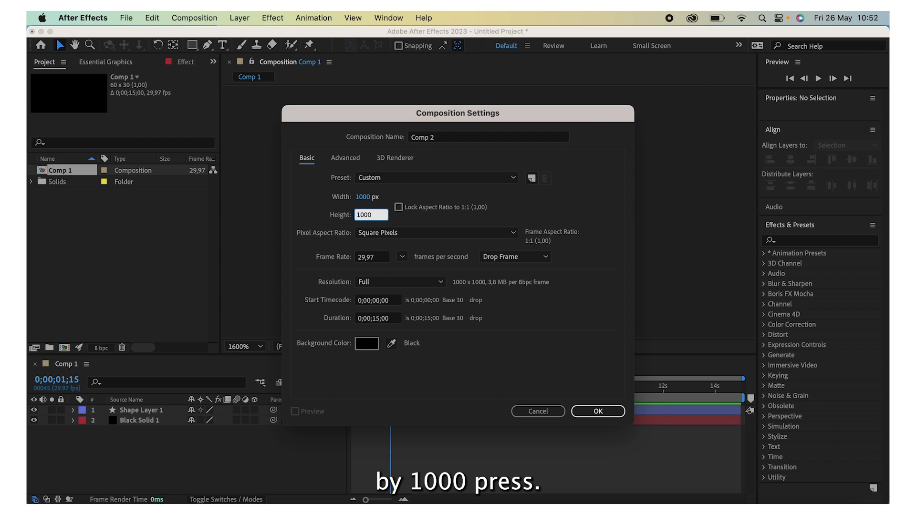
key("Return")
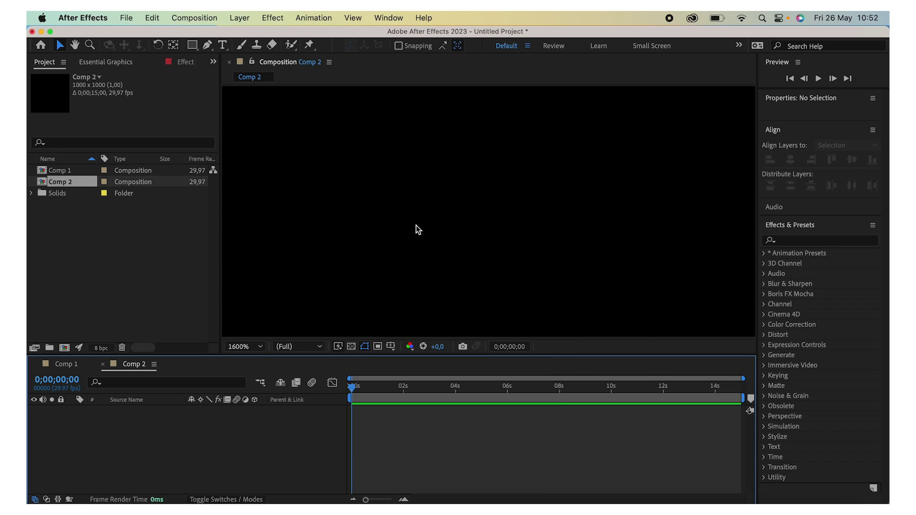
Step: Nest Comp 1 in Comp 2's timeline as a layer centred at 500, 500
key("comma")
key("comma")
key("comma")
key("comma")
key("comma")
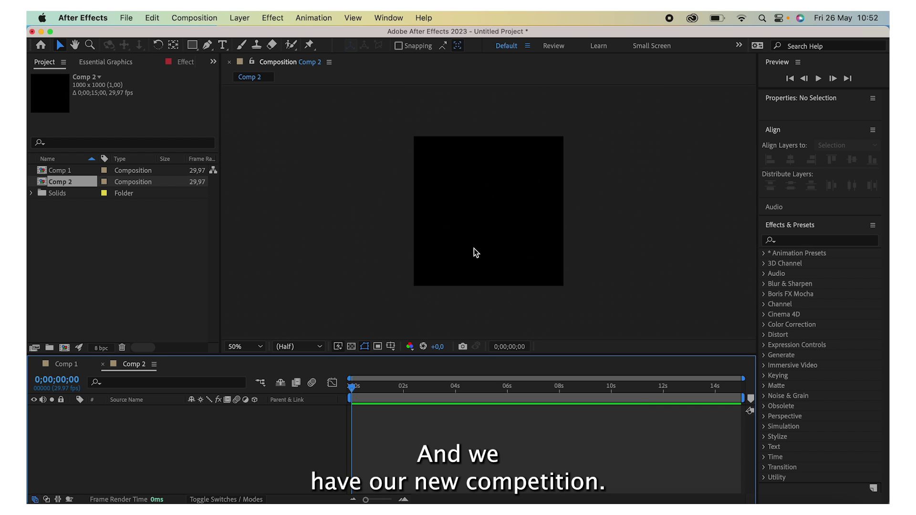
left_click(64, 171)
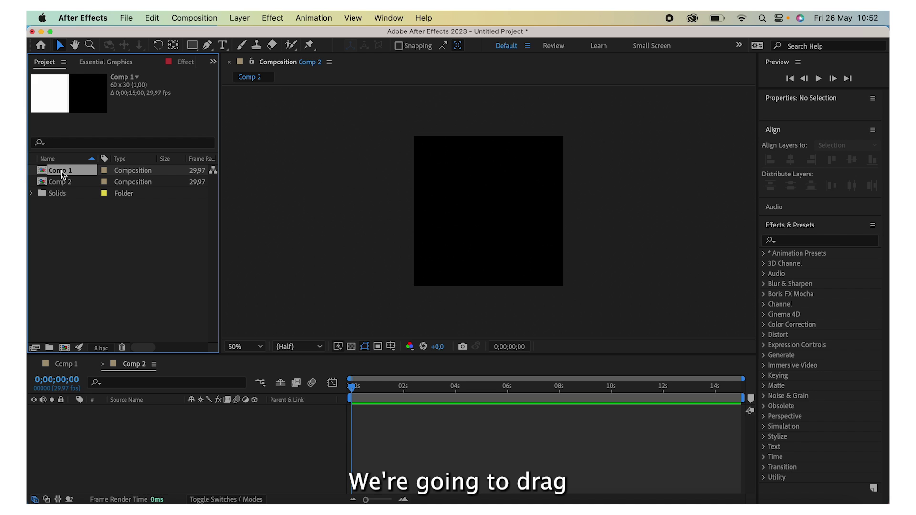
left_click_drag(61, 171, 116, 434)
key("period")
key("period")
key("period")
key("period")
key("period")
key("period")
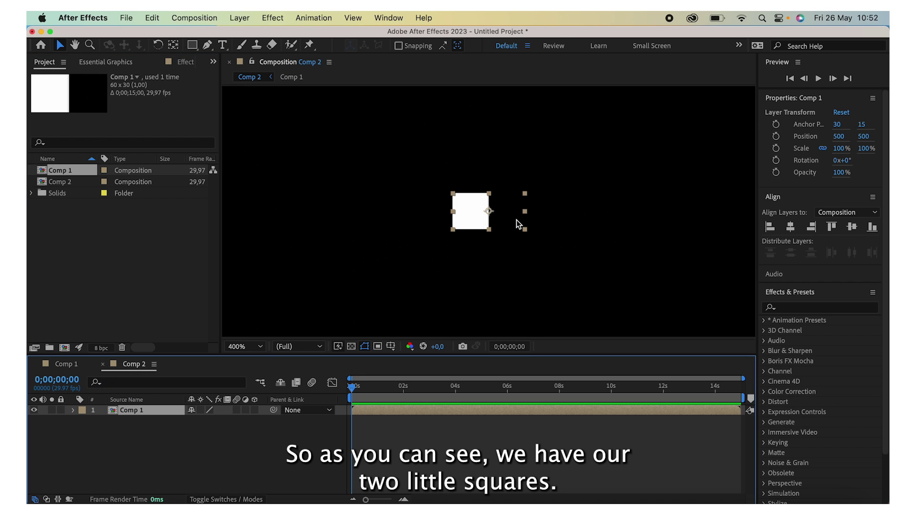
Step: Set the Comp 1 layer's Anchor Point to 0, 0 and Position to 0, 0
left_click(74, 411)
left_click(84, 421)
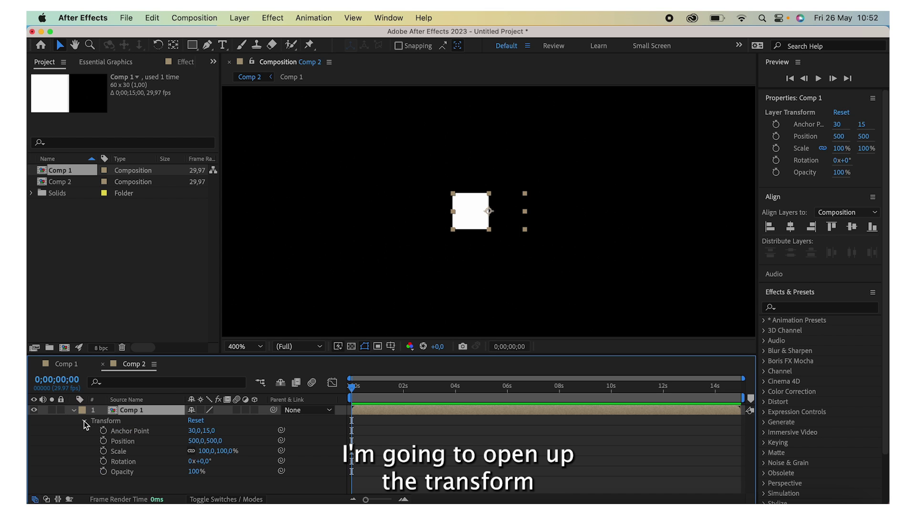
left_click(209, 430)
type("0")
left_click(195, 431)
type("0")
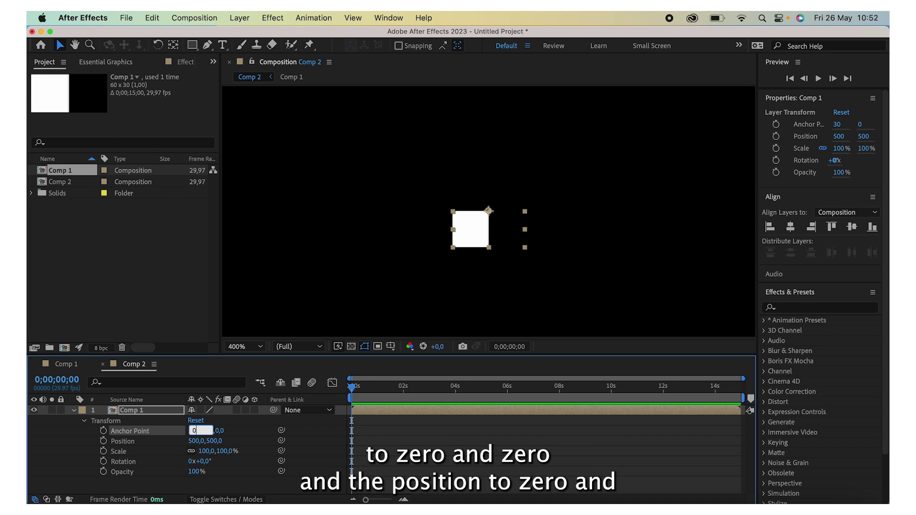
left_click(196, 441)
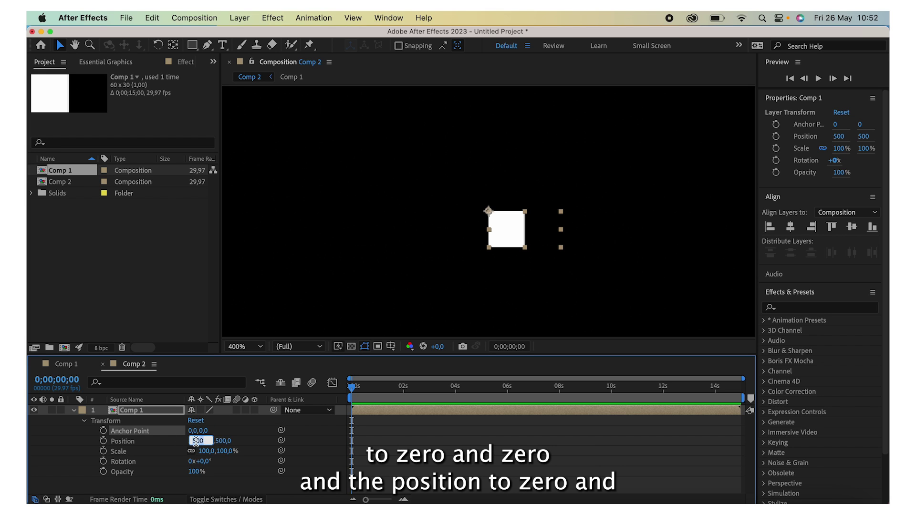
key("Return")
left_click(222, 441)
type("0")
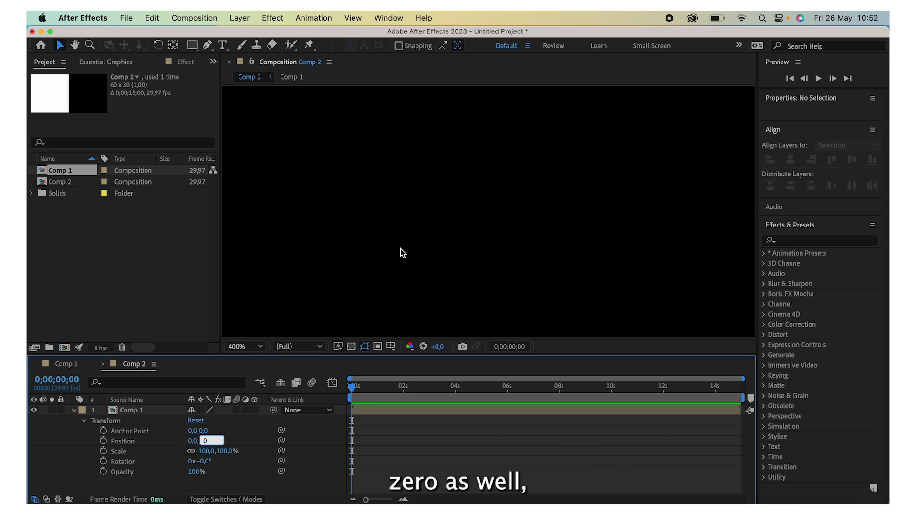
left_click(400, 252)
scroll(399, 253, "down", 5)
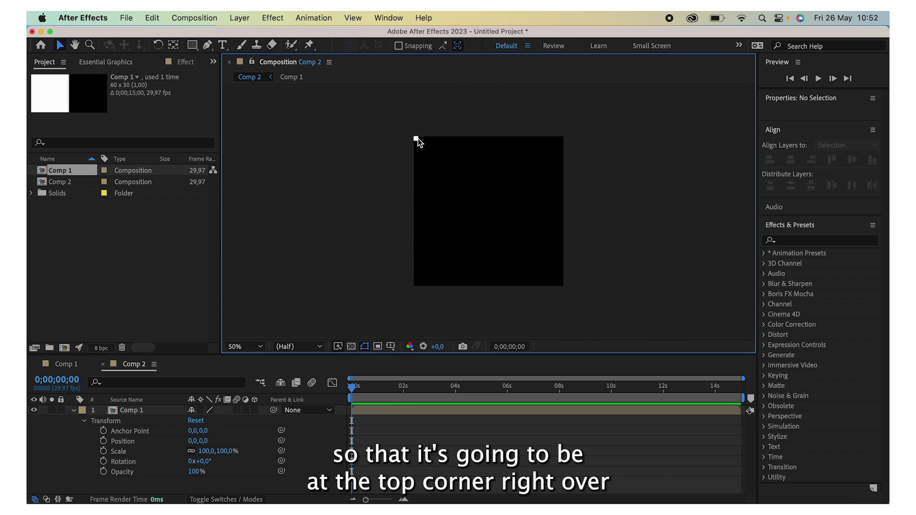
Step: Apply CC RepeTile to the Comp 1 layer, found by searching 'repe'
left_click(134, 410)
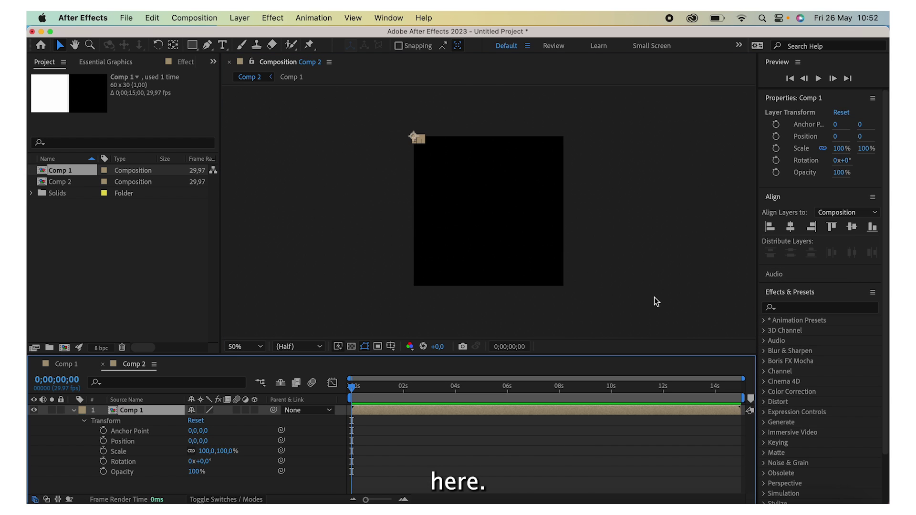
left_click(795, 309)
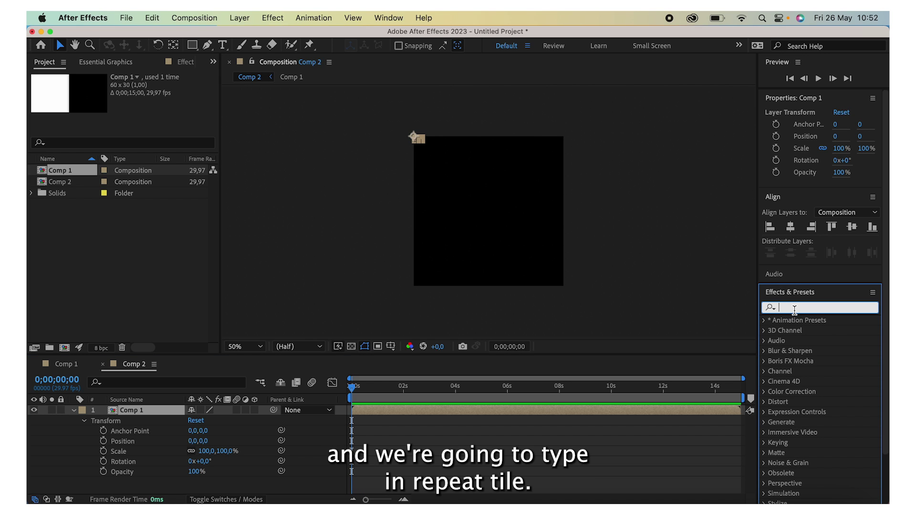
type("repe")
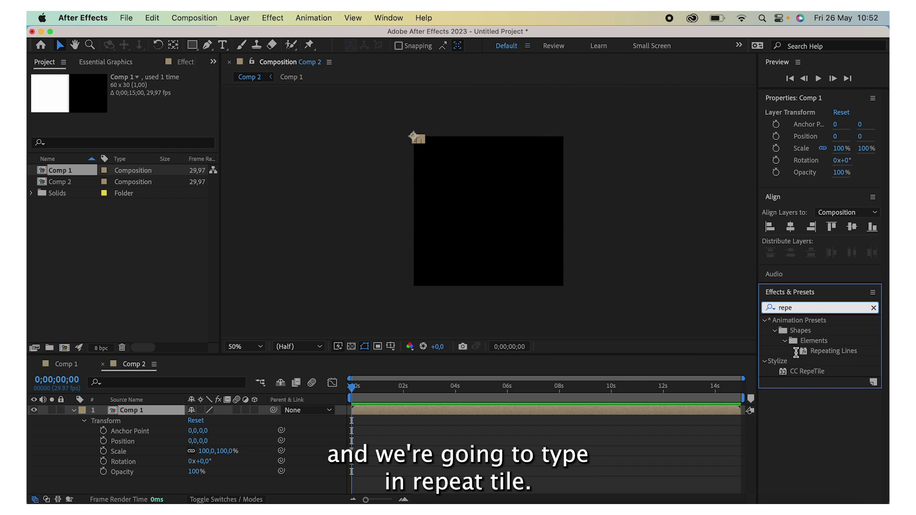
left_click_drag(807, 372, 557, 411)
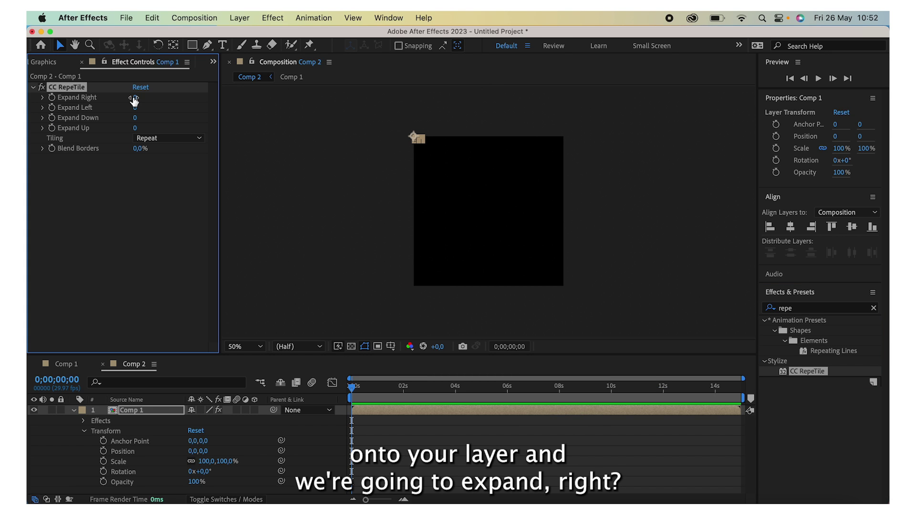
Step: Set RepeTile Expand Right to 958, Expand Down to 1015 and Tiling to Brick
left_click_drag(134, 97, 691, 81)
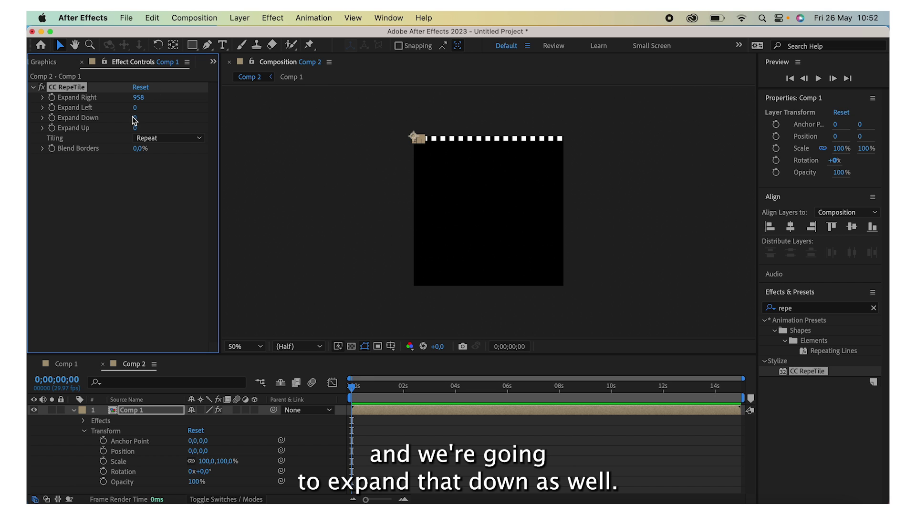
left_click_drag(134, 120, 741, 128)
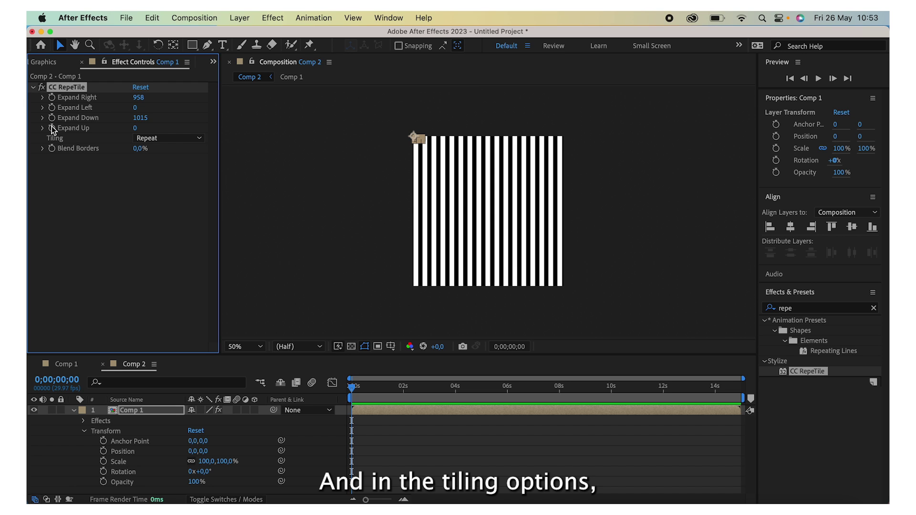
left_click(159, 138)
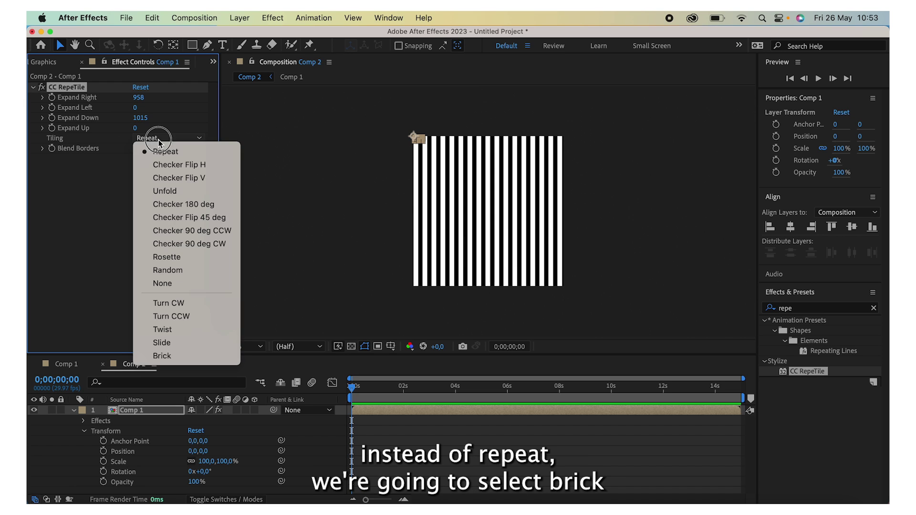
left_click(175, 355)
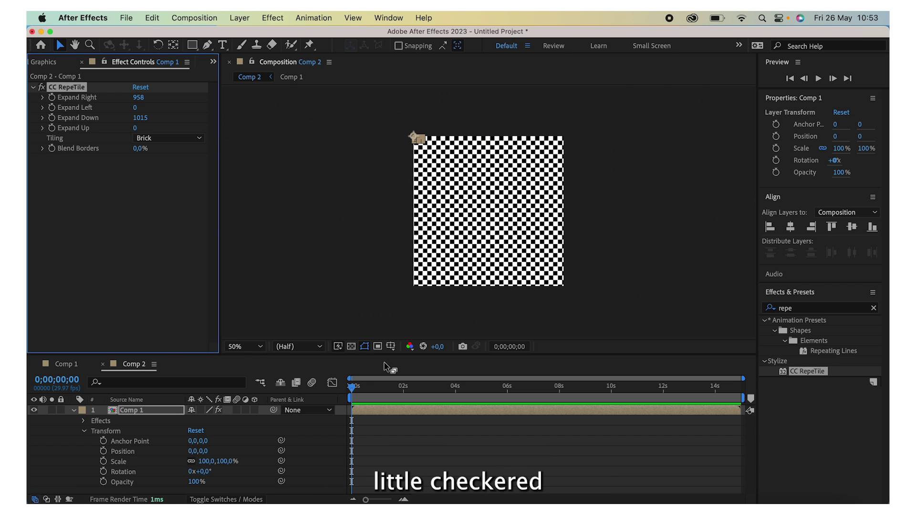
left_click(73, 411)
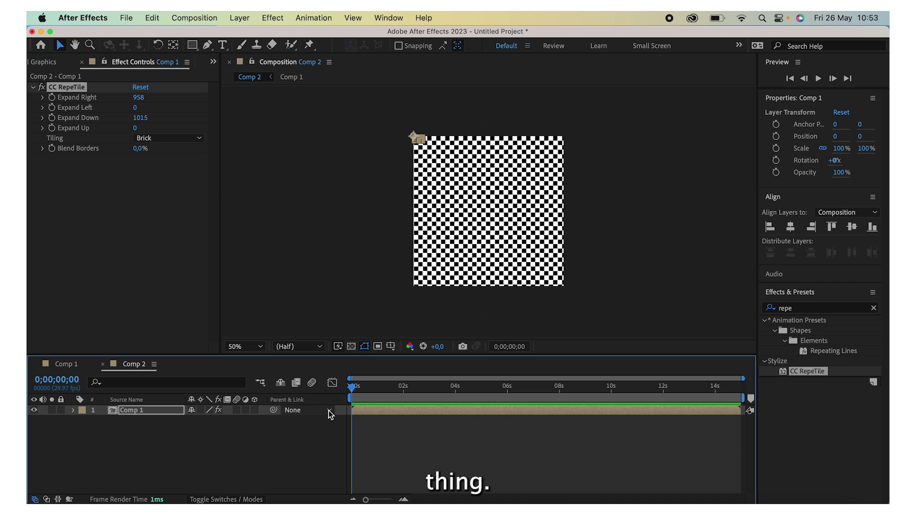
left_click(827, 311)
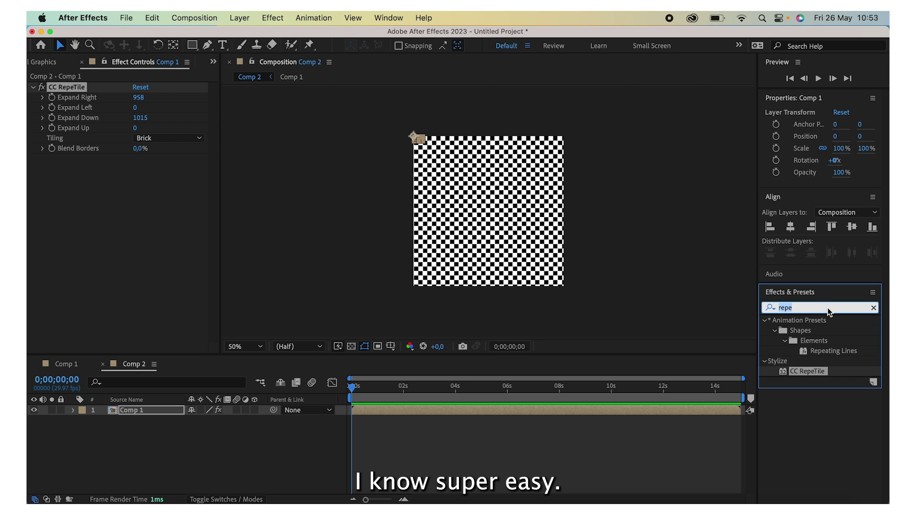
Step: Apply Turbulent Displace to the Comp 1 layer, found by searching 'displac'
key("BackSpace")
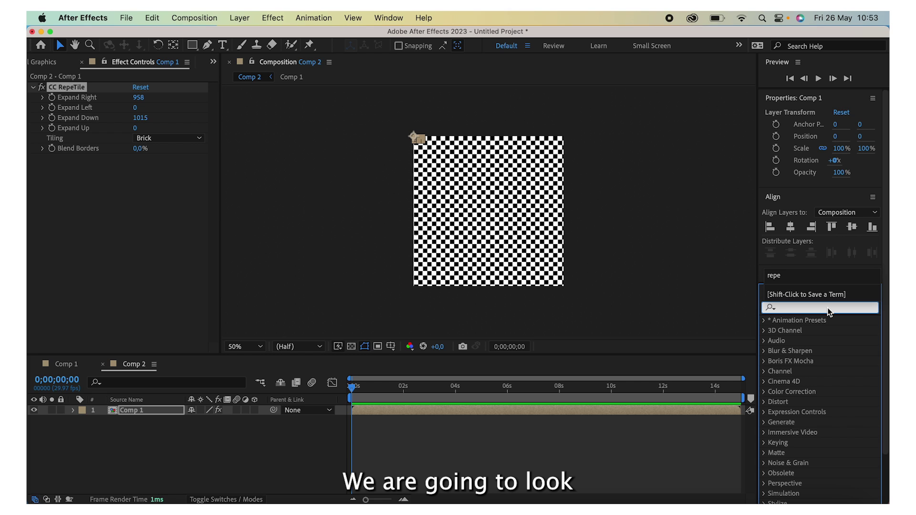
type("displace")
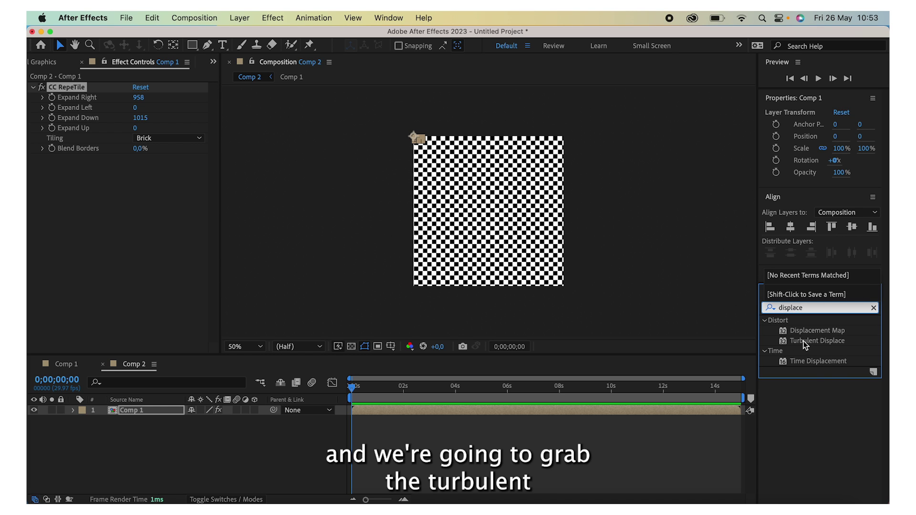
left_click(805, 340)
left_click_drag(818, 342, 466, 412)
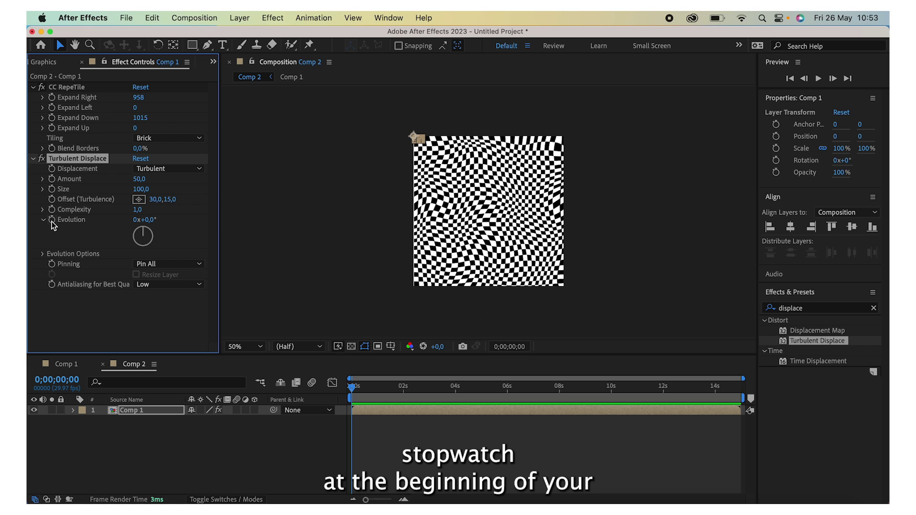
Step: Keyframe Evolution from 0 at the start to 5x at the last frame, then preview
left_click(356, 388)
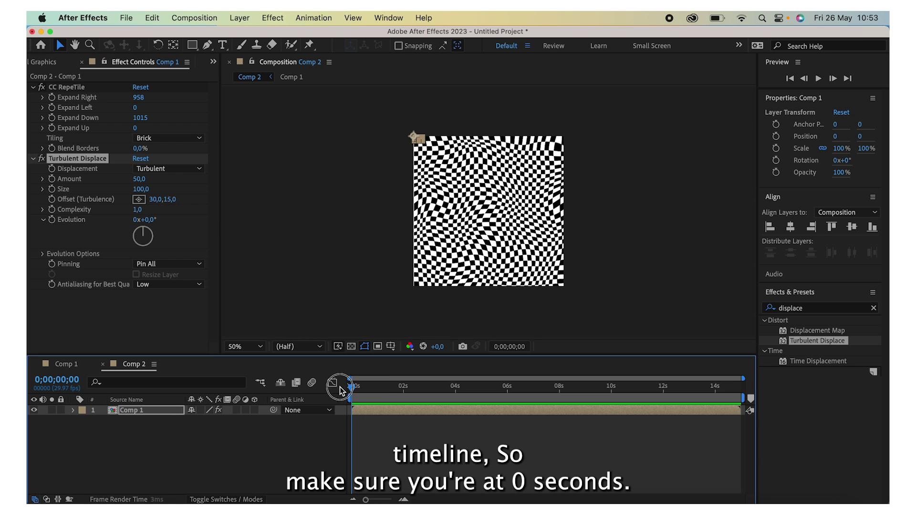
left_click(52, 223)
left_click_drag(351, 391, 759, 411)
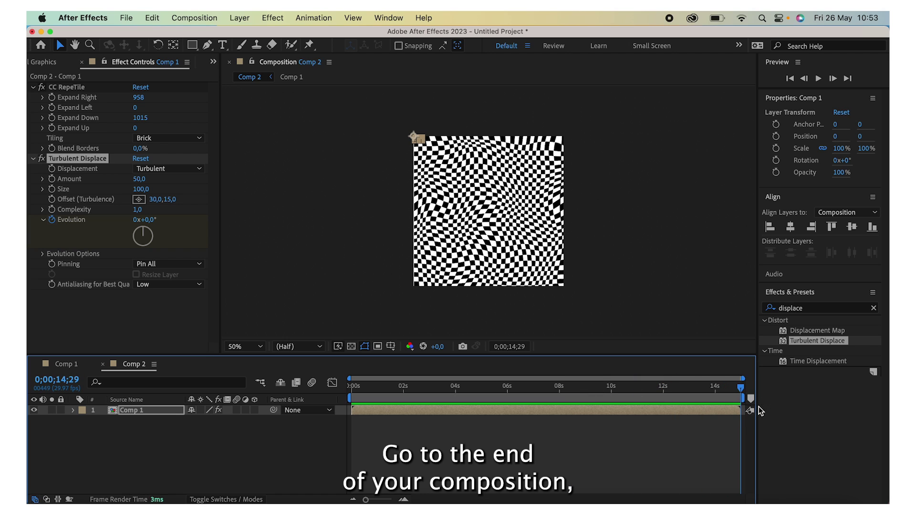
left_click(137, 220)
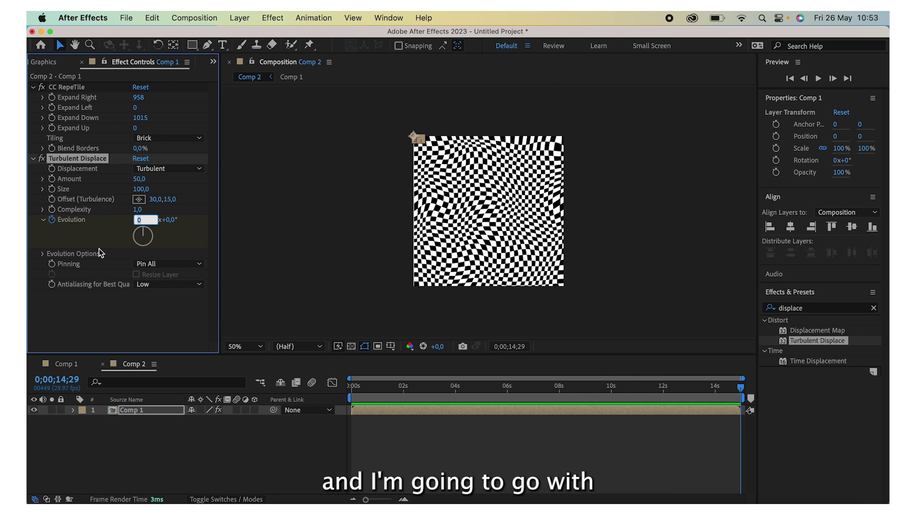
type("5")
key("Return")
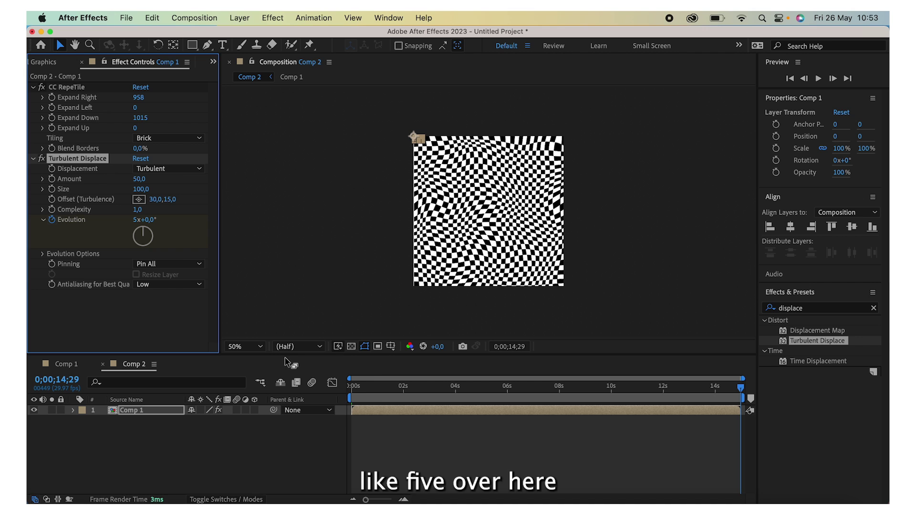
left_click_drag(374, 389, 336, 387)
key("space")
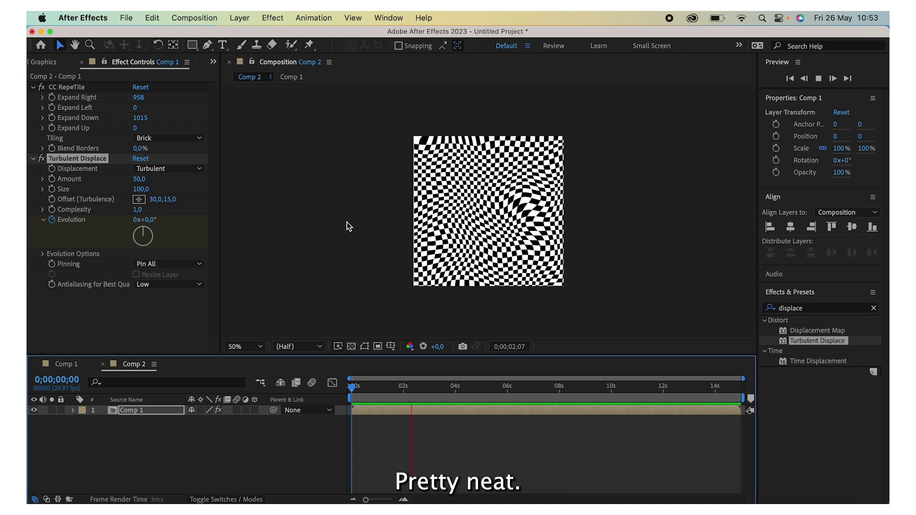
Step: Raise Turbulent Displace Amount to 169, Size to 69 and Complexity to 1.1
key("space")
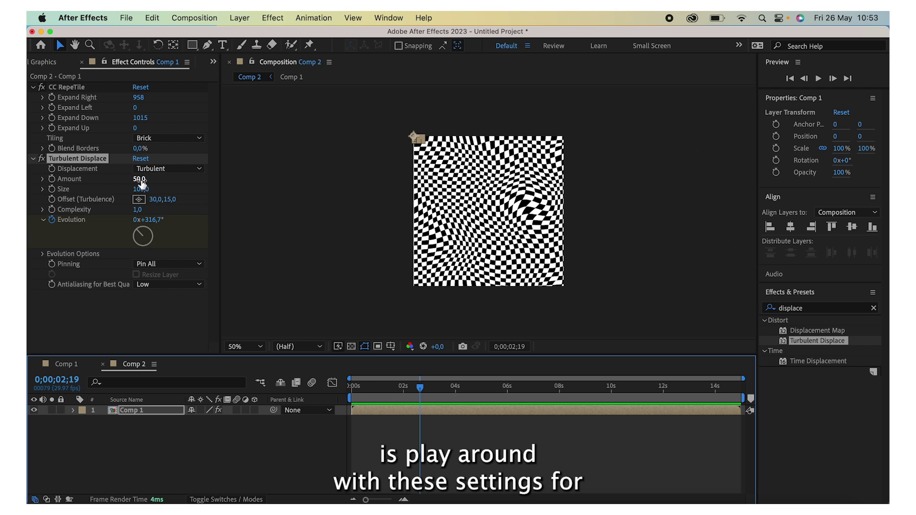
left_click_drag(139, 179, 214, 187)
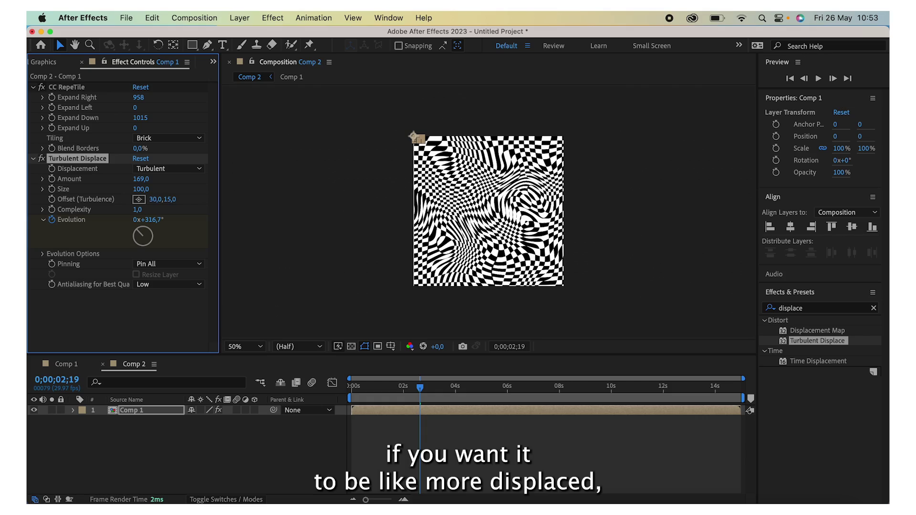
left_click_drag(143, 189, 156, 222)
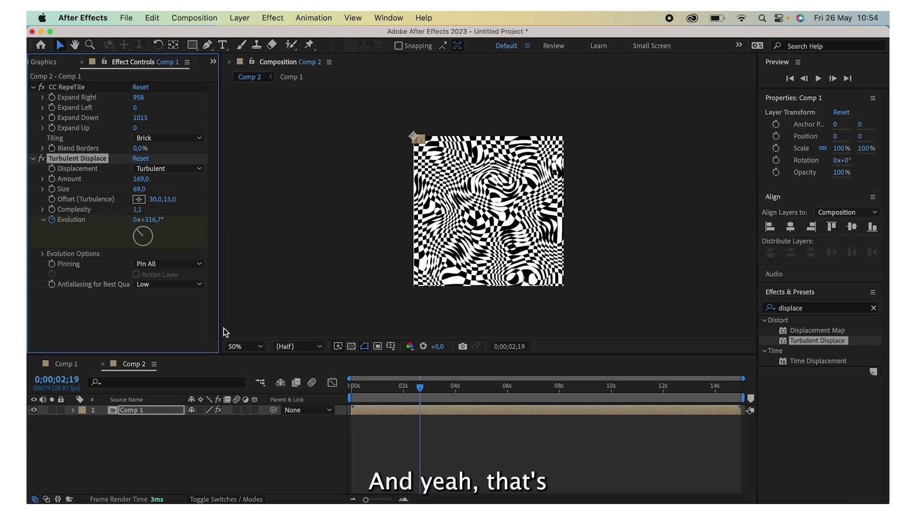
Step: Return the playhead to 0;00;00;00 and play the wavy checkerboard preview
left_click(356, 381)
key("space")
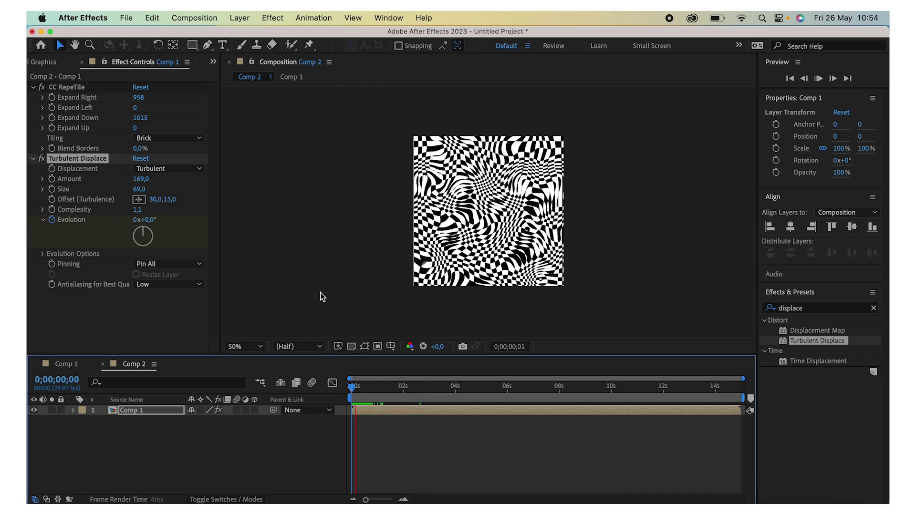